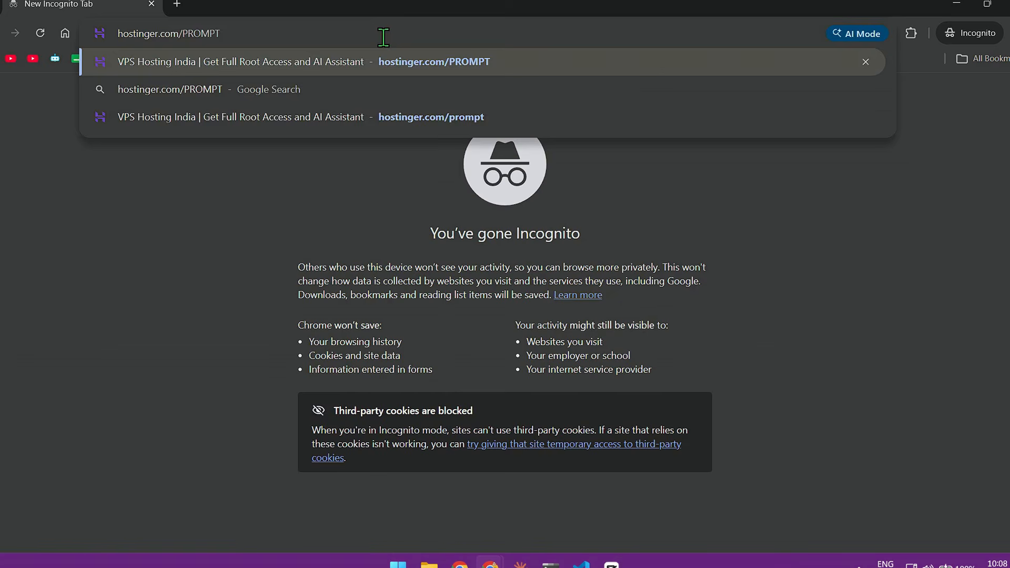
Step: Open hostinger.com/PROMPT and accept all cookies on the VPS hosting page
key("Return")
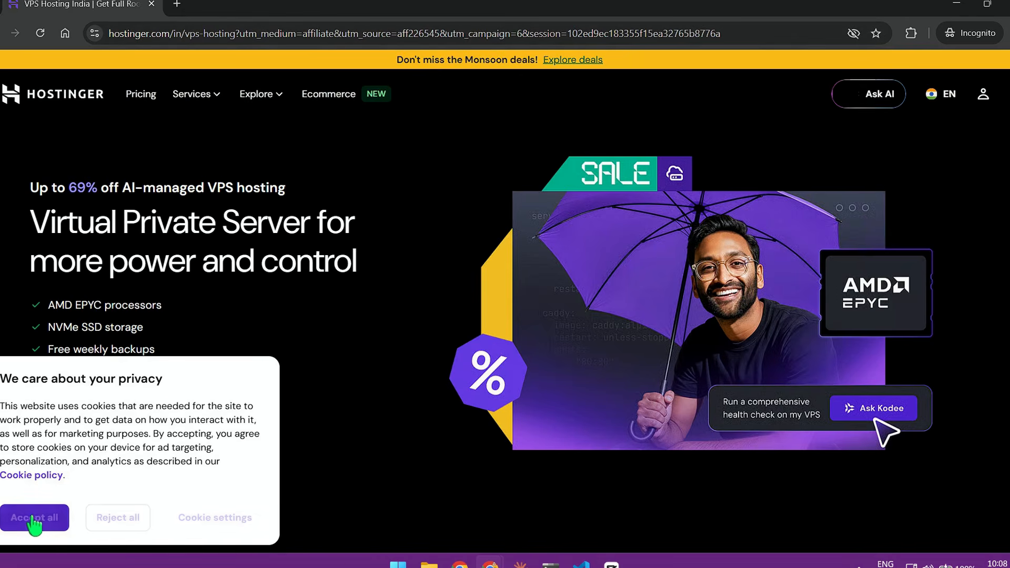
left_click(37, 517)
Step: Find "united" in the location and language list and switch the site to United States English
left_click(942, 95)
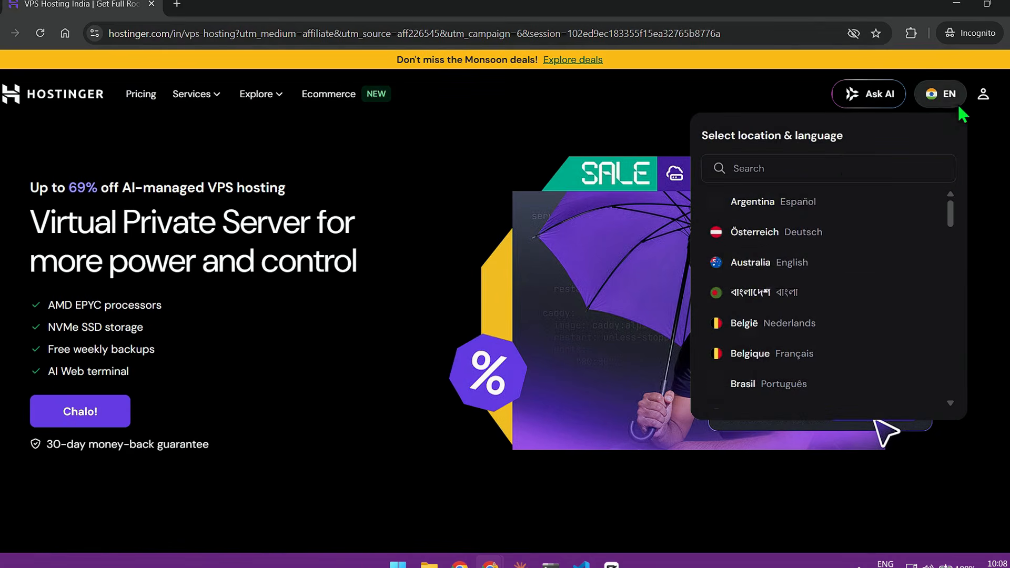
left_click(847, 166)
type("united")
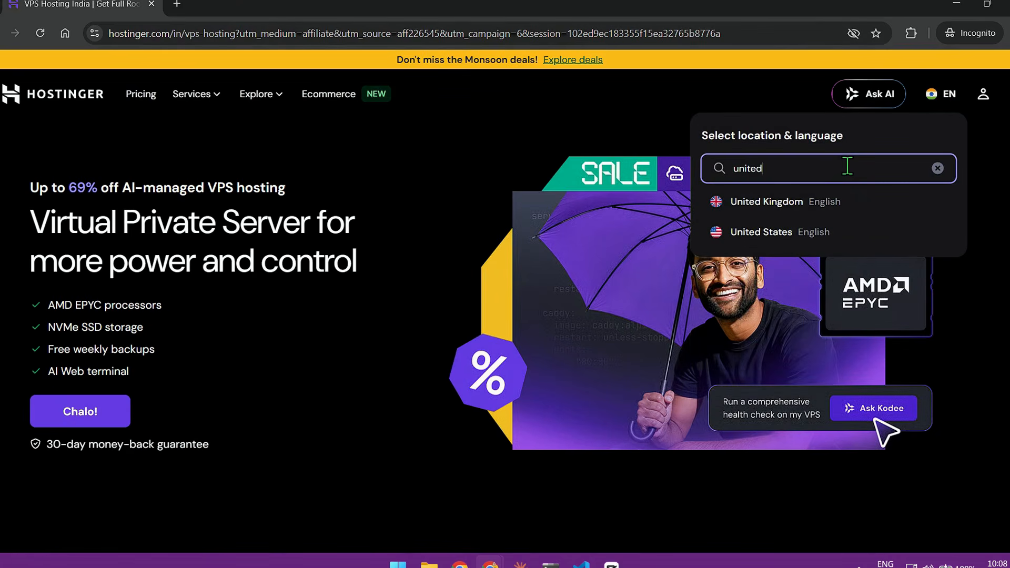
left_click(825, 228)
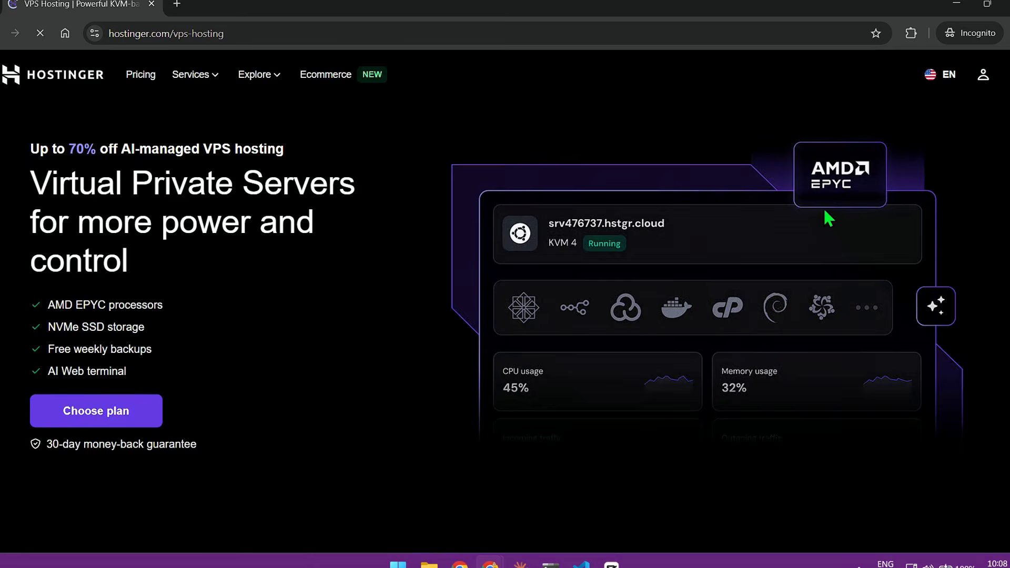
Step: Compare the VPS hosting plans from KVM 1 to KVM 8 and add the KVM 2 plan to the cart
left_click(90, 395)
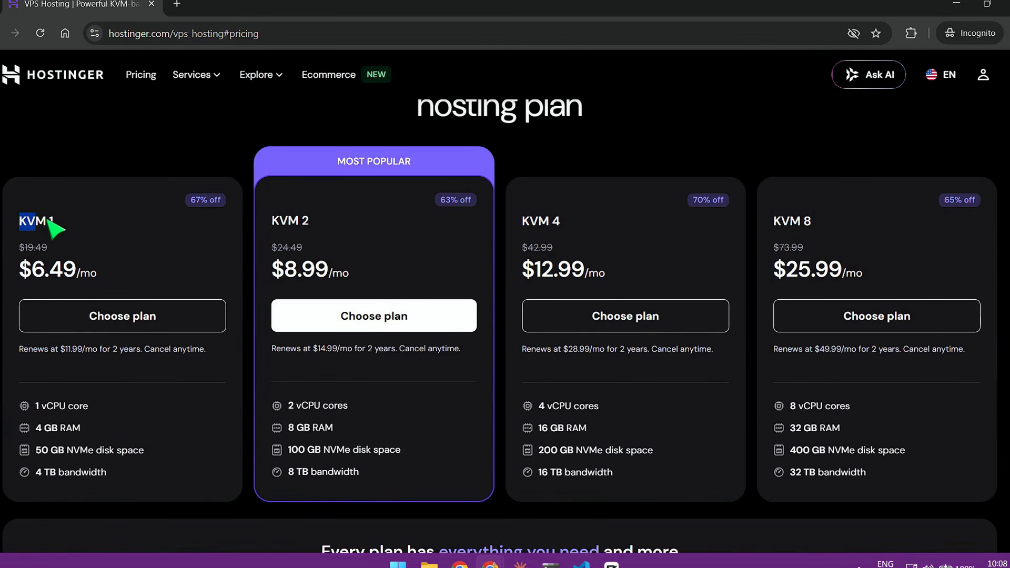
left_click_drag(279, 221, 317, 217)
left_click_drag(552, 220, 571, 220)
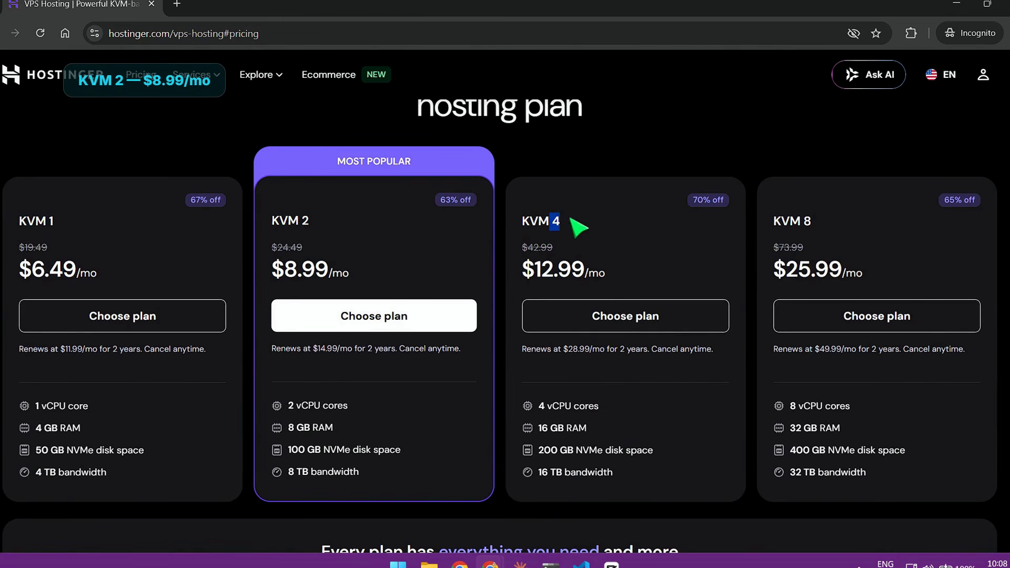
left_click_drag(820, 221, 804, 222)
left_click(384, 321)
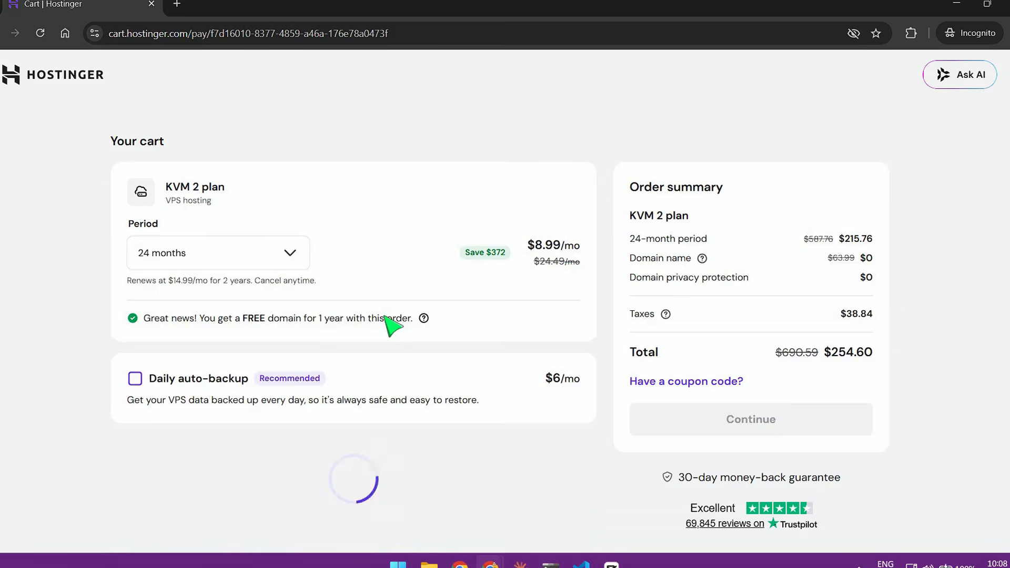
Step: Select the 24-month billing period for the KVM 2 plan and review its free domain offer
left_click(208, 255)
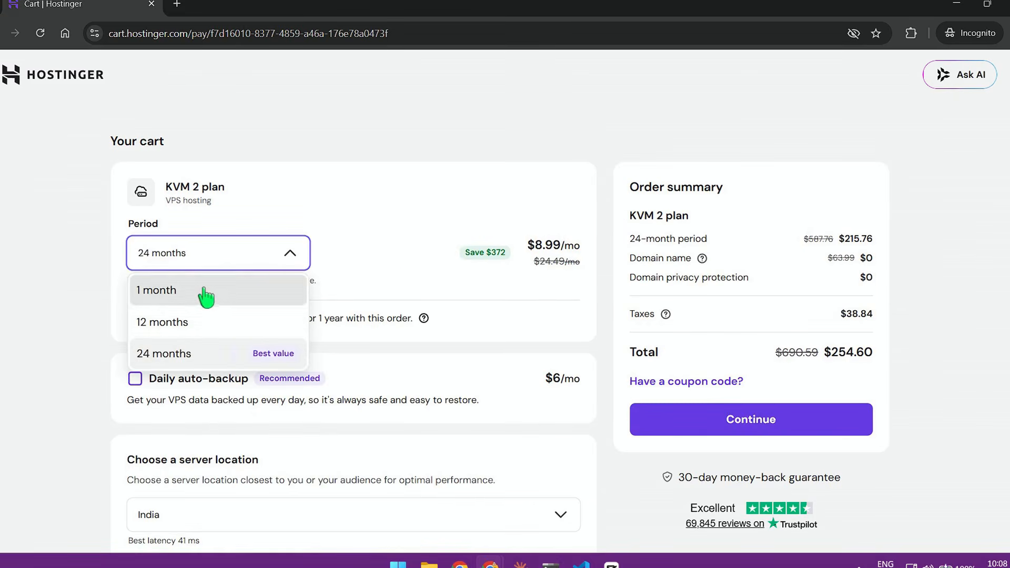
left_click(245, 352)
left_click_drag(200, 319, 416, 320)
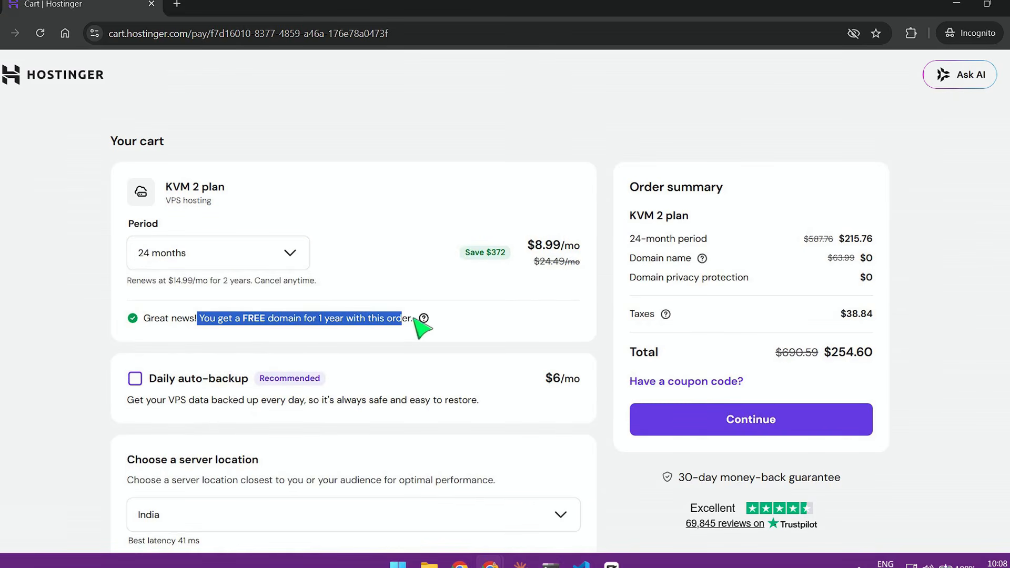
Step: Choose Ubuntu 24.04 LTS as the operating system for the VPS
scroll(421, 336, "down", 5)
scroll(389, 347, "down", 2)
left_click(415, 372)
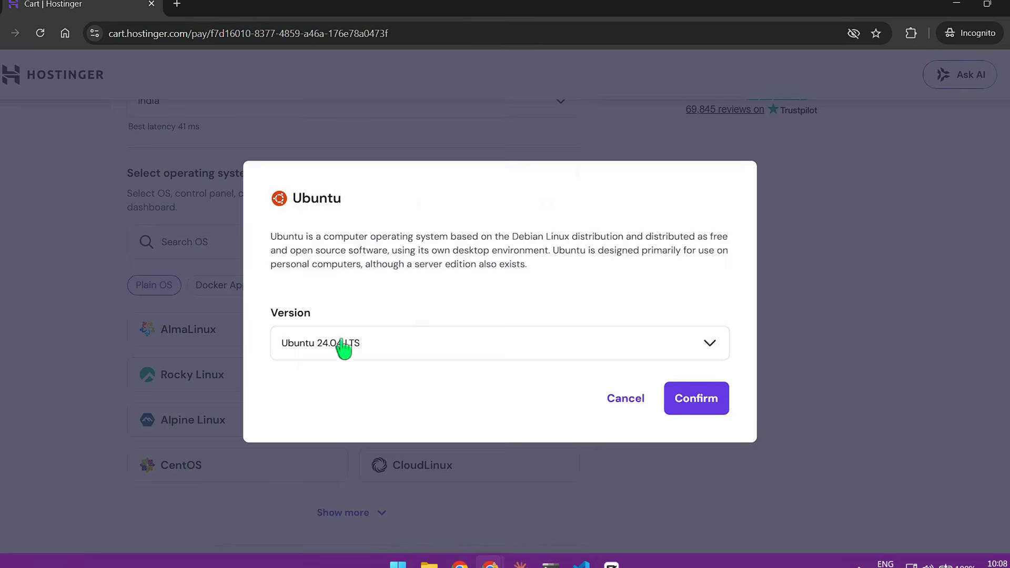
left_click(696, 398)
Step: Apply the coupon code PROMPT to the order, review the discount and continue to checkout
scroll(916, 347, "up", 7)
left_click(726, 384)
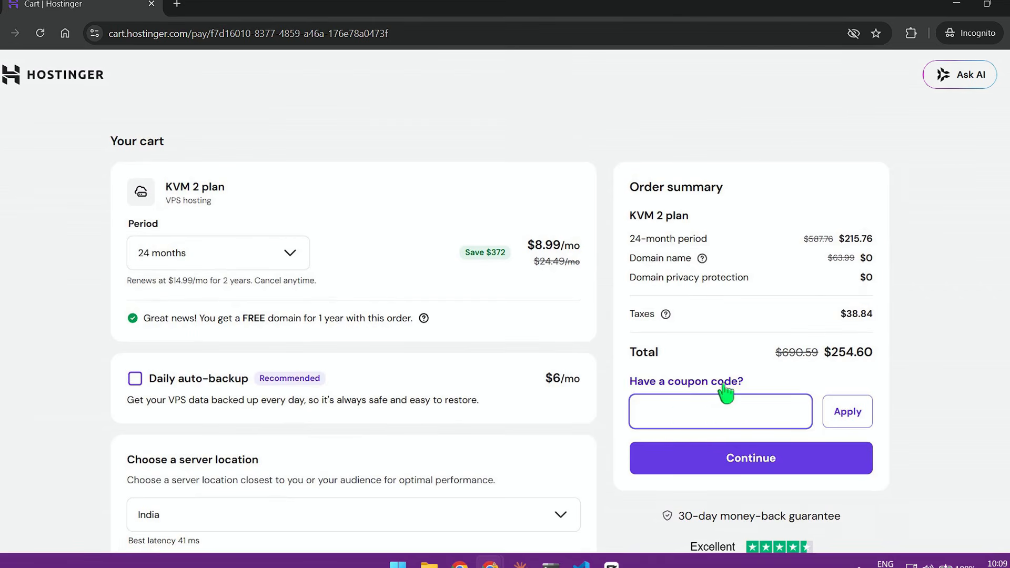
left_click(850, 413)
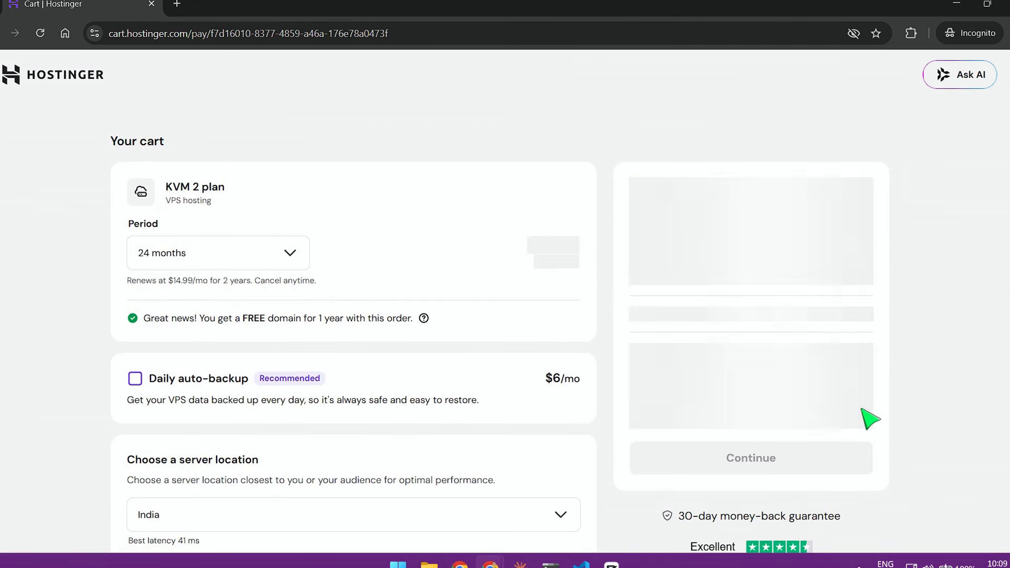
left_click_drag(636, 339, 909, 350)
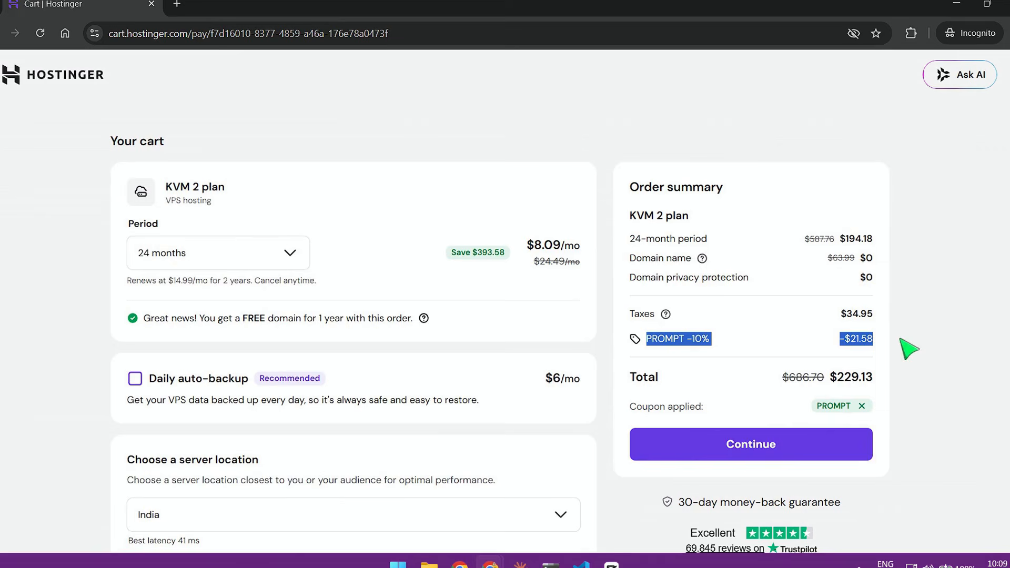
left_click(742, 444)
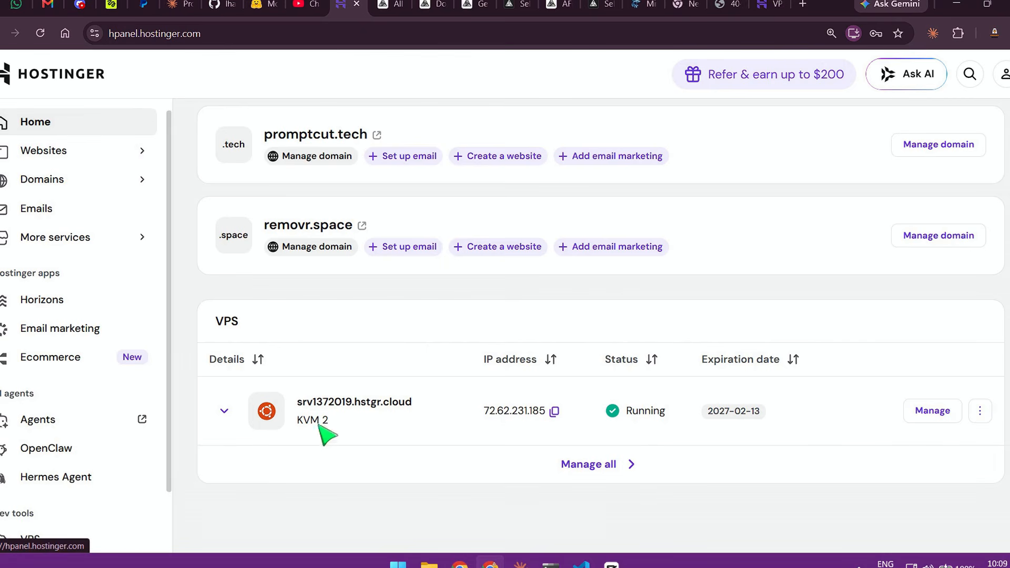
Step: Manage the KVM 2 VPS in Hostinger's hPanel and open its Docker Manager template catalog
left_click(938, 416)
left_click(117, 157)
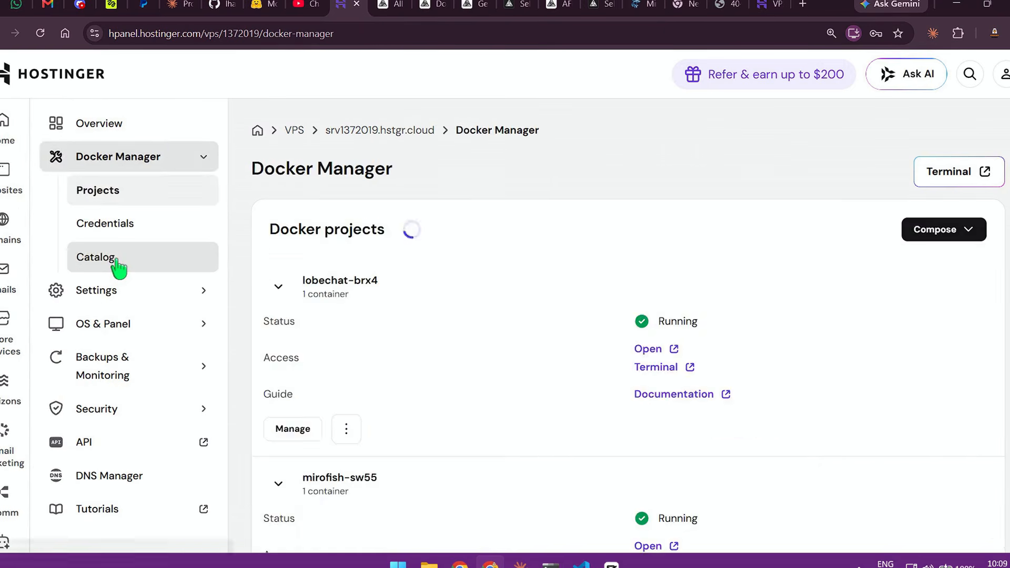
left_click(118, 263)
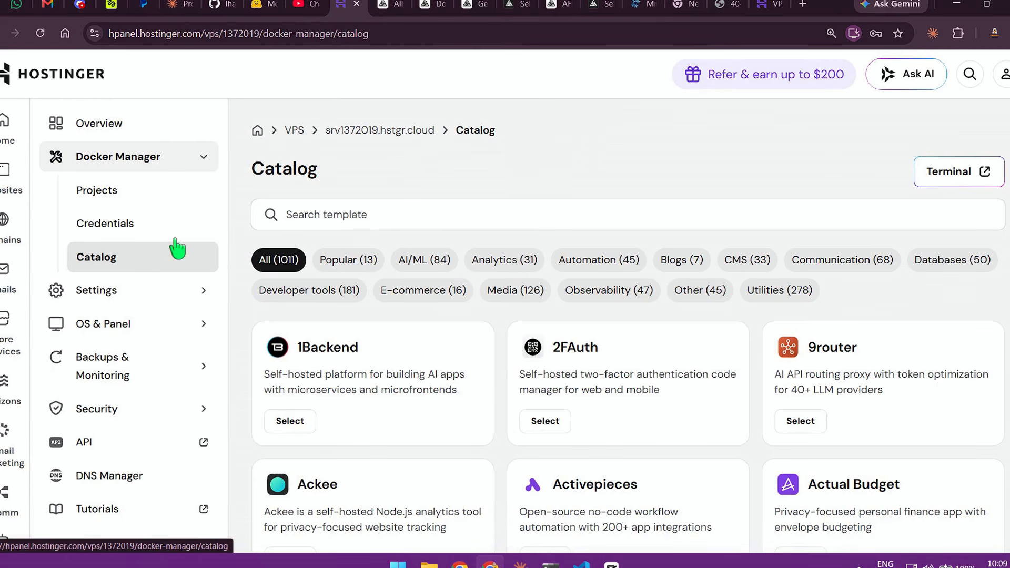
Step: Search the Docker template catalog for "aff" and deploy the AFFiNE template to the VPS
left_click(435, 269)
left_click(523, 223)
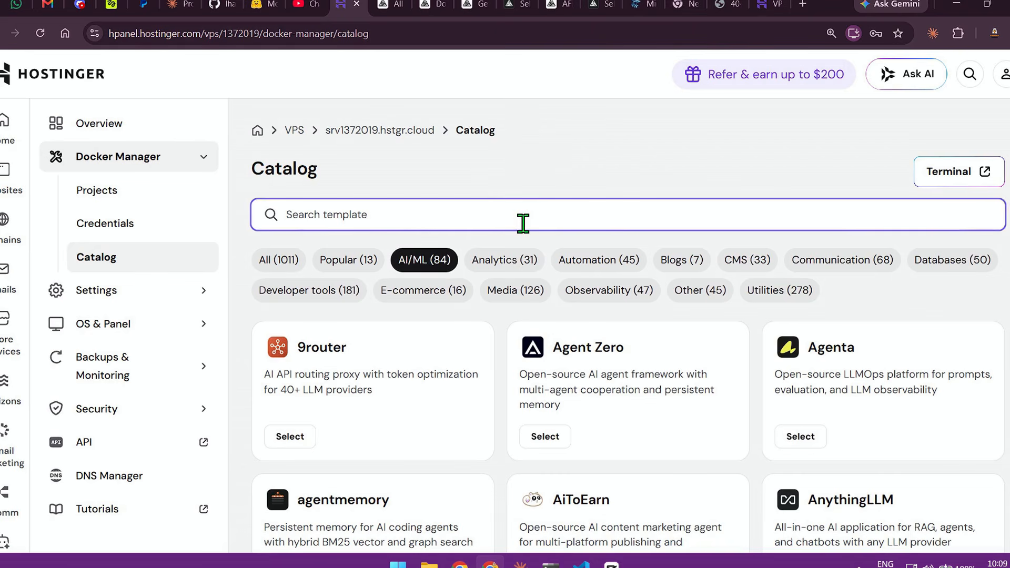
type("aff")
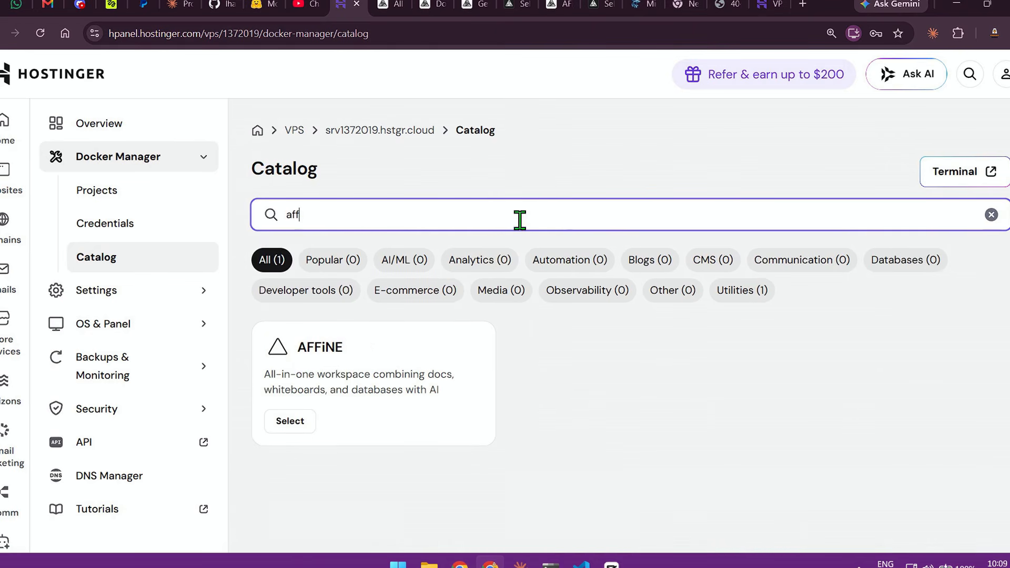
left_click(292, 422)
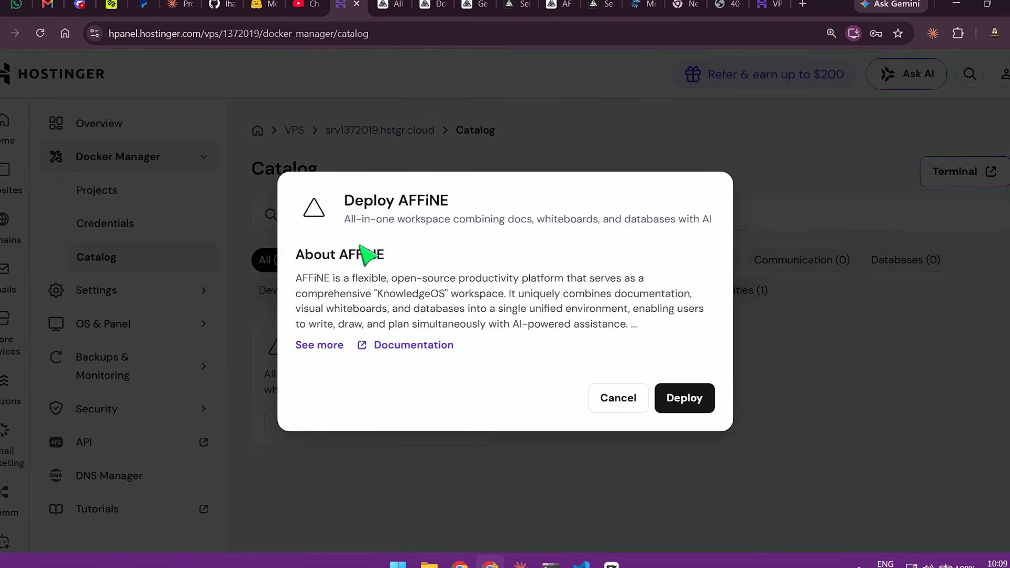
left_click(694, 408)
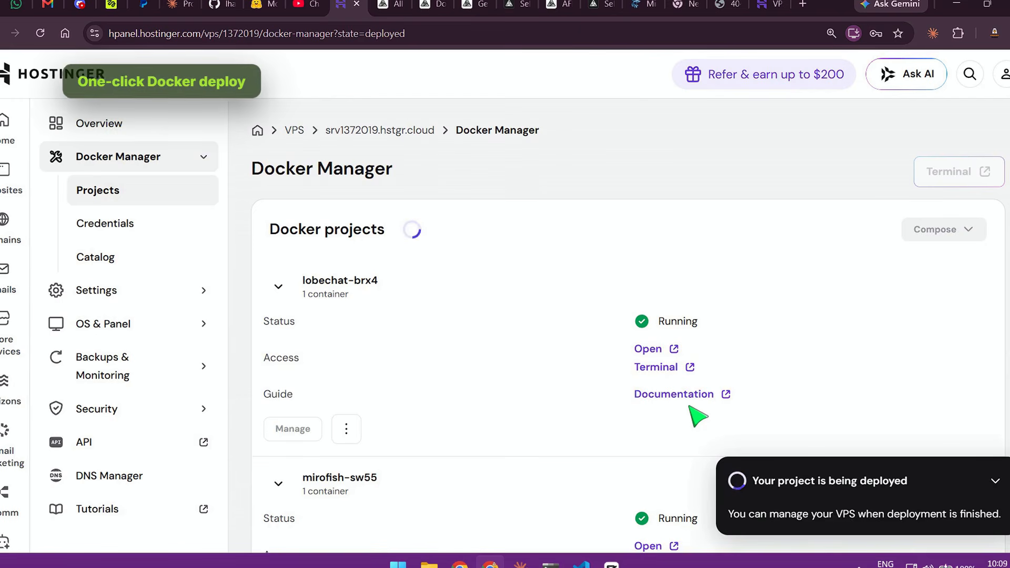
Step: Check the AFFiNE project's deployment status in the Docker projects list
scroll(562, 221, "down", 8)
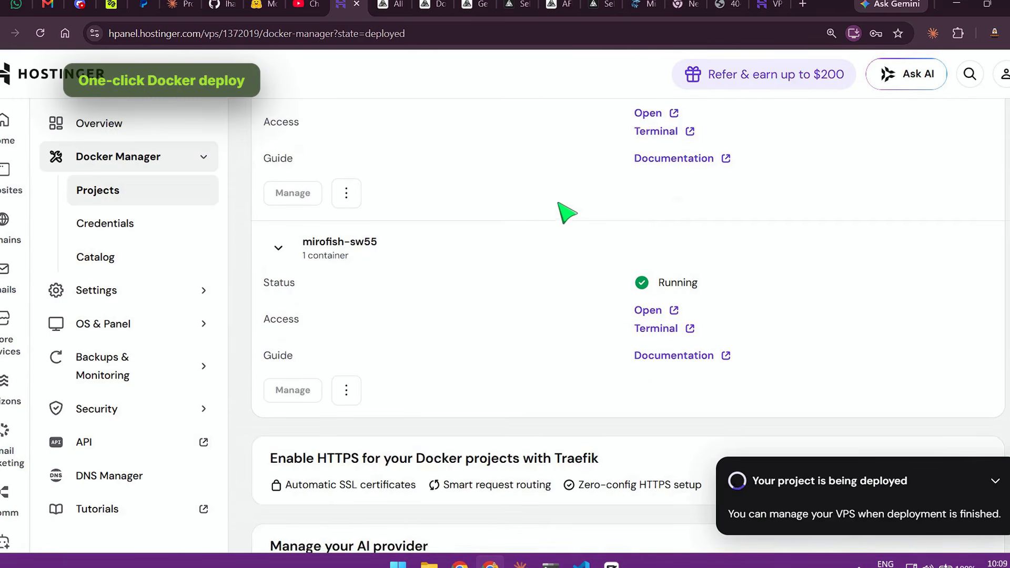
scroll(584, 221, "up", 5)
scroll(594, 236, "up", 4)
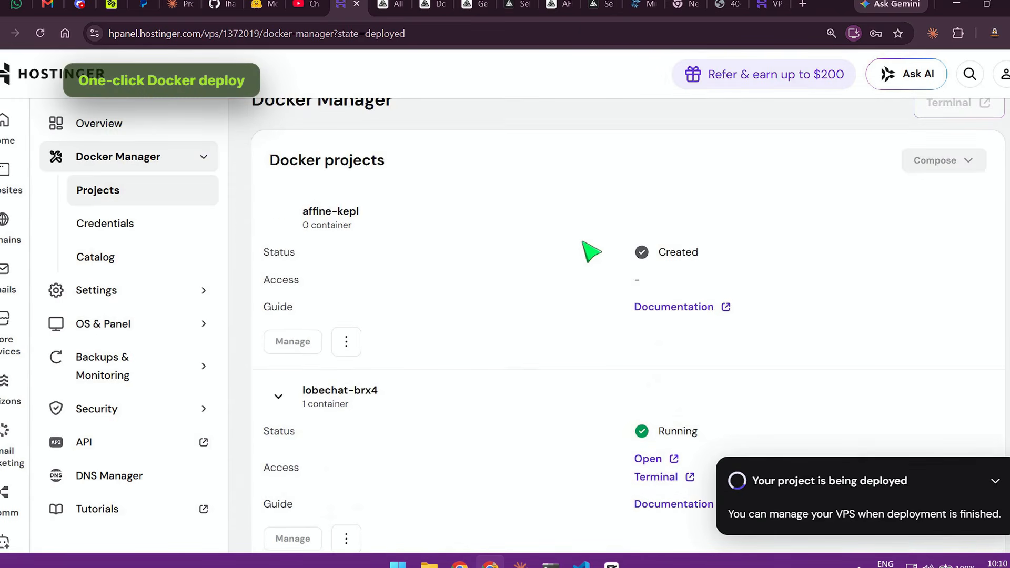
scroll(385, 229, "up", 2)
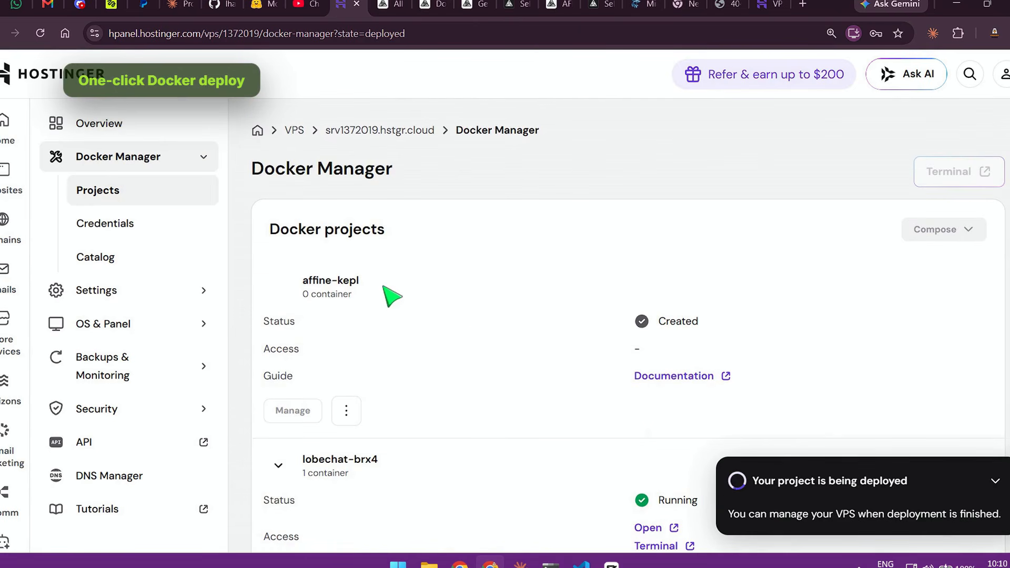
left_click_drag(781, 489, 926, 496)
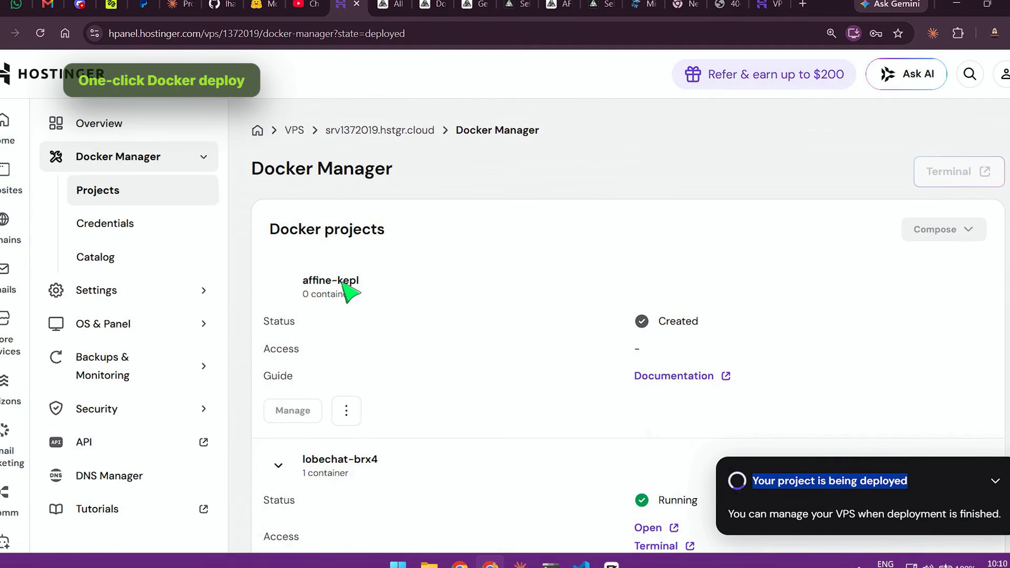
double_click(678, 322)
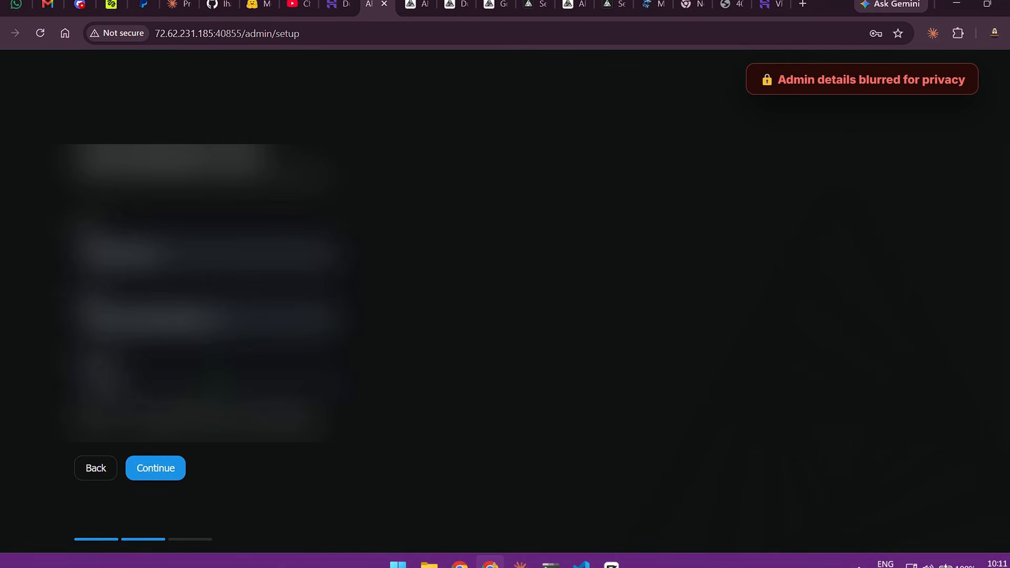
Step: Submit the admin account details in the AFFiNE setup and return to the Docker projects list
left_click(159, 472)
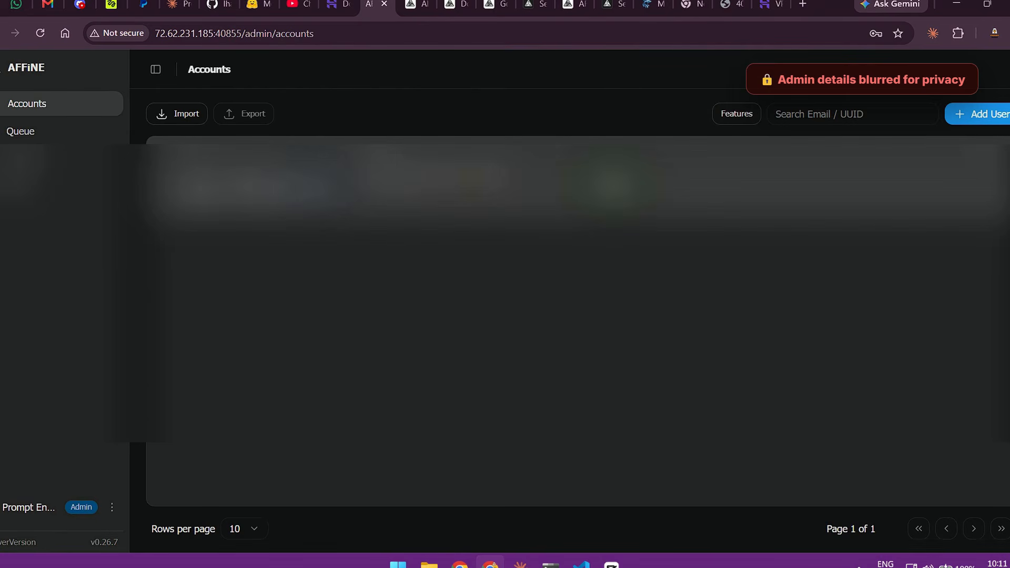
key("alt+Tab")
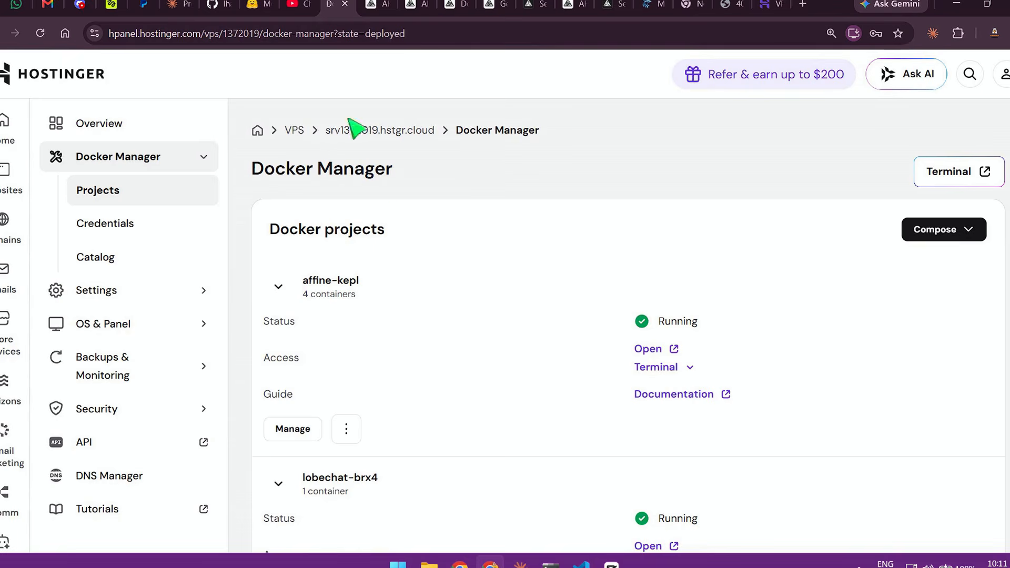
Step: Open the deployed AFFiNE project and enable AFFiNE Cloud for Demo Workspace
left_click(660, 352)
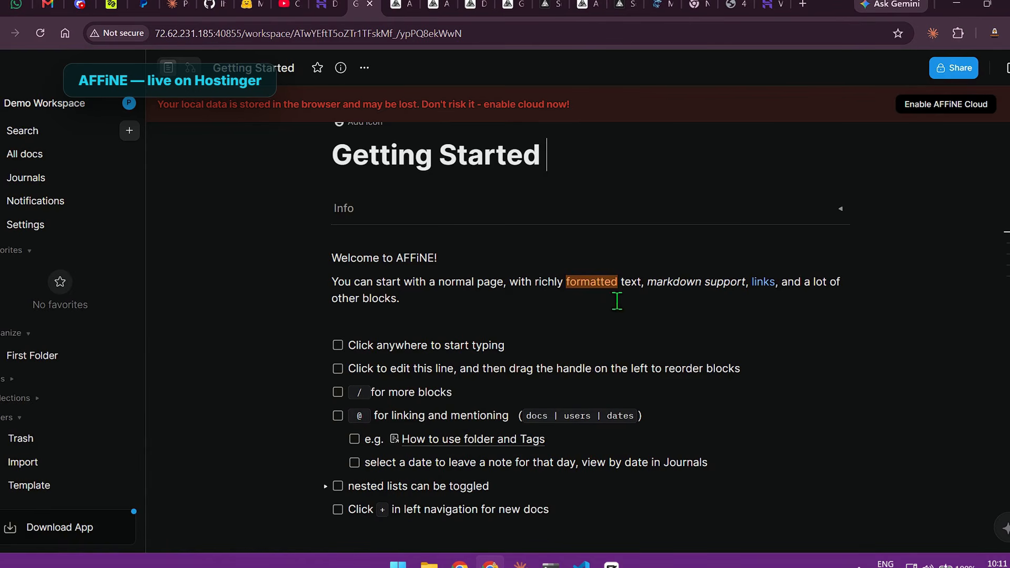
left_click(940, 108)
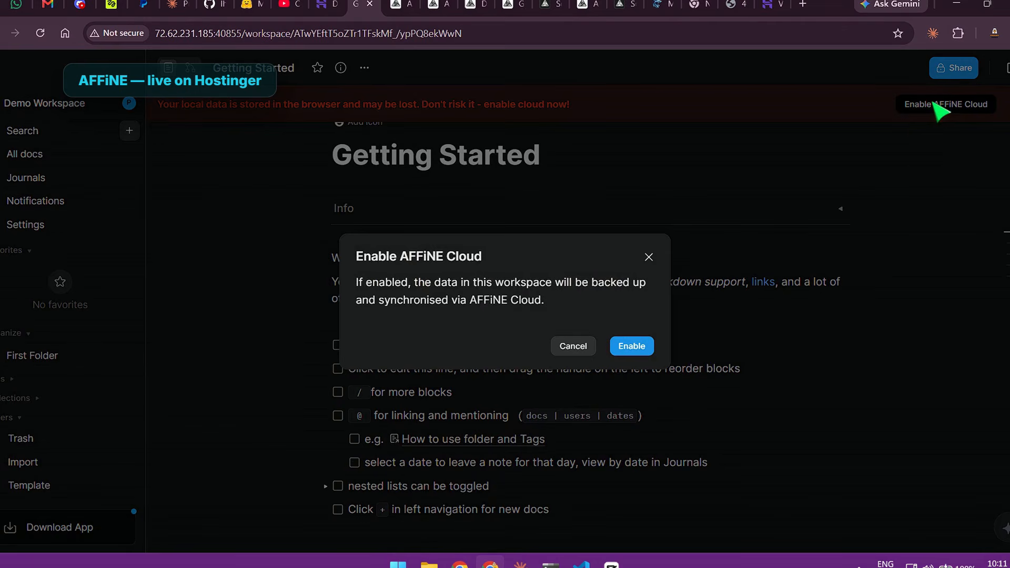
left_click(616, 346)
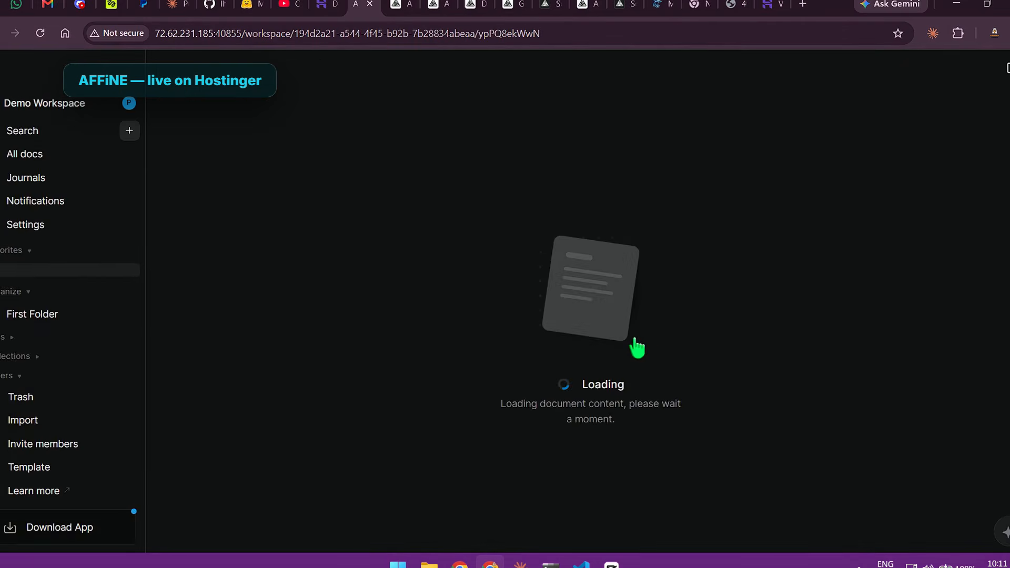